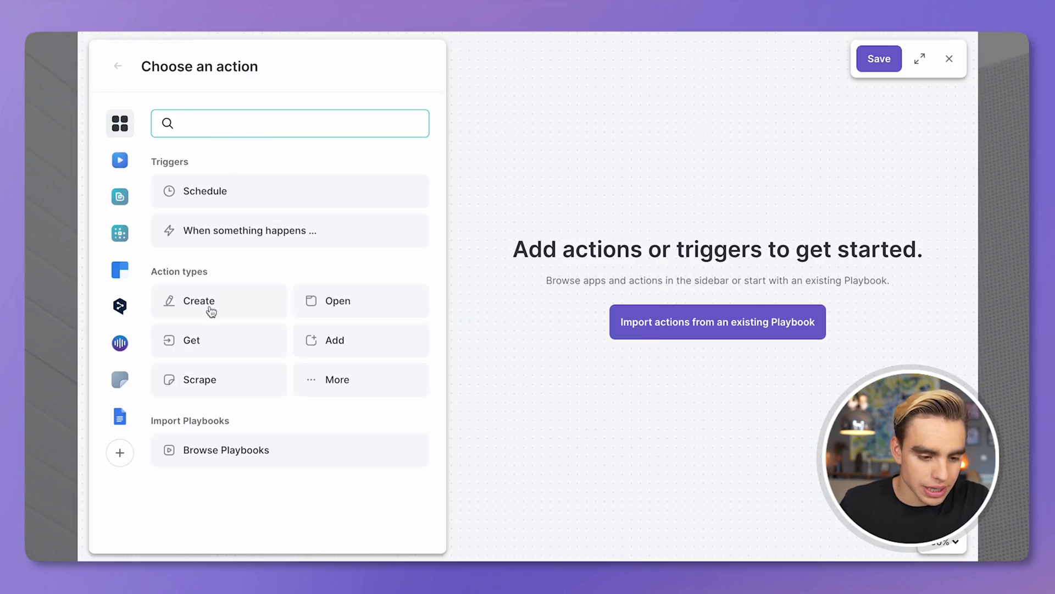
# Add the Notion (Beta API) app and begin installing it, reaching Notion's permission request
pyautogui.click(119, 452)
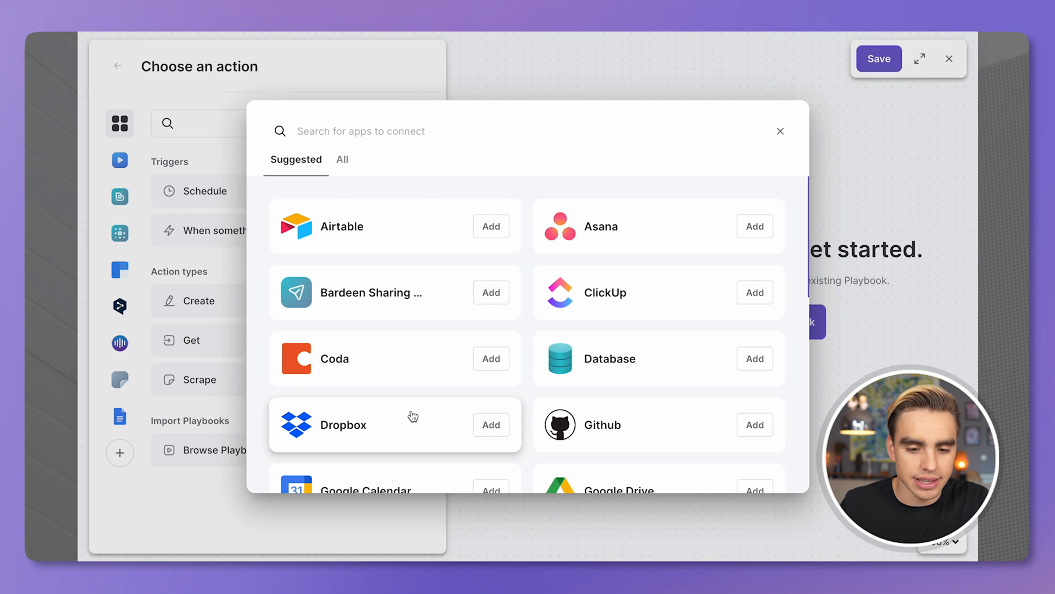
pyautogui.scroll(-3, 413, 416)
pyautogui.scroll(-2, 413, 416)
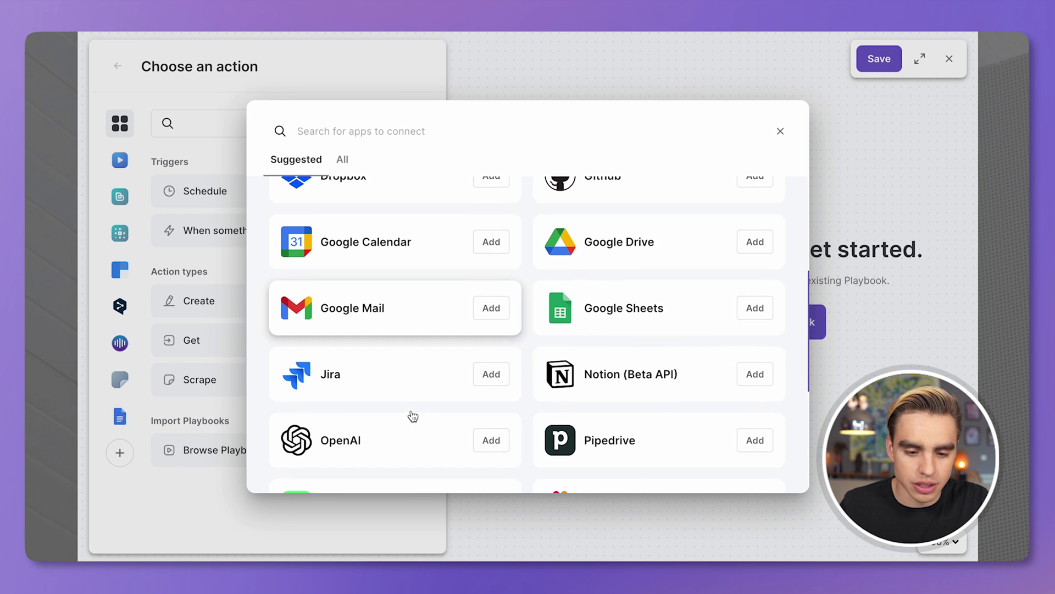
pyautogui.click(756, 372)
pyautogui.click(497, 358)
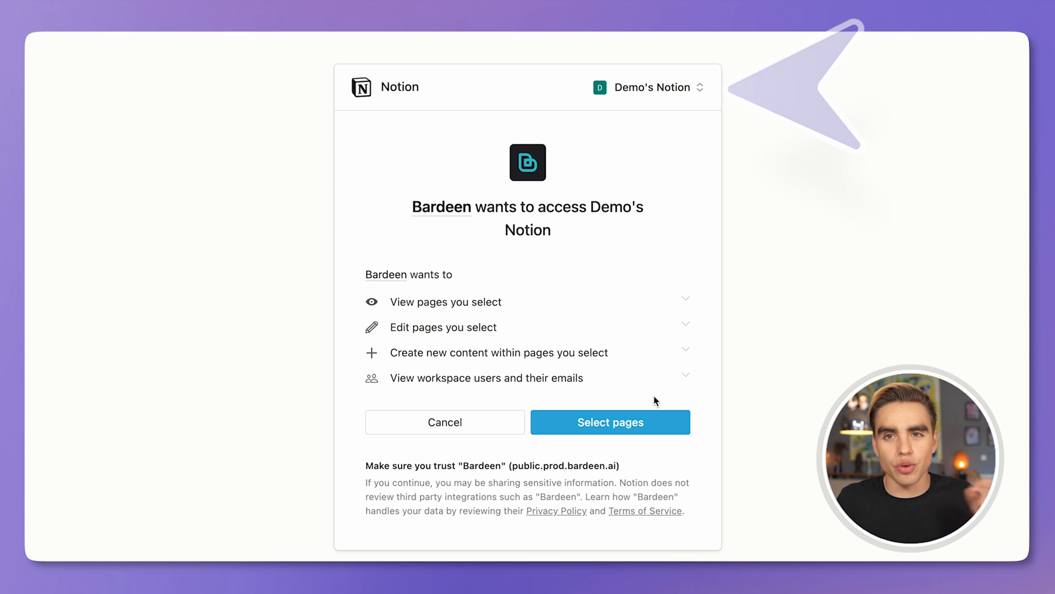
# Confirm the connected Notion account and continue to choosing which pages to share
pyautogui.click(666, 87)
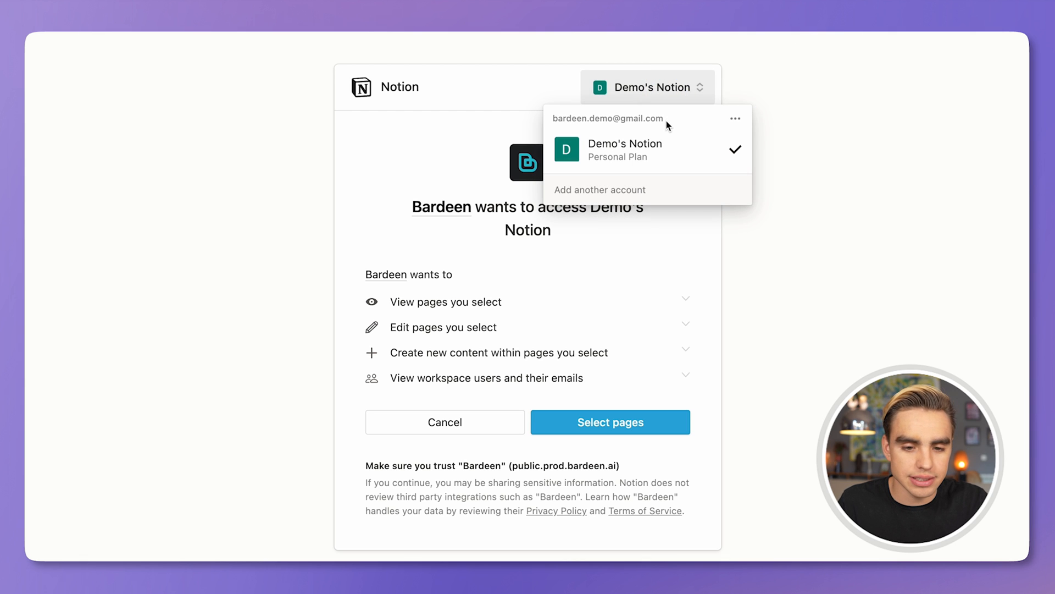
pyautogui.click(689, 392)
pyautogui.click(648, 425)
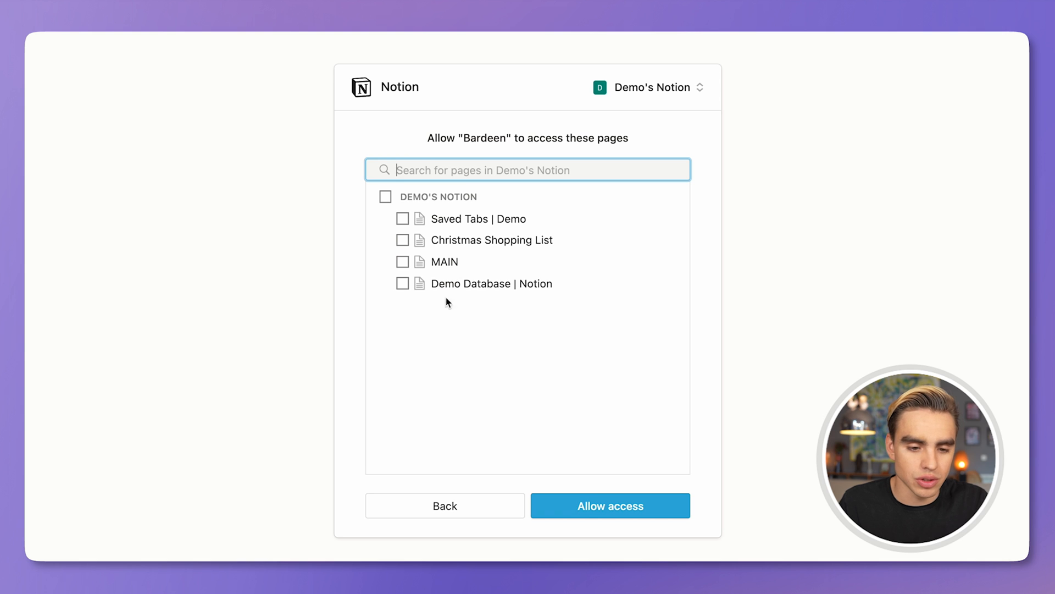
# Select every page in Demo's Notion workspace and allow Bardeen access
pyautogui.click(403, 284)
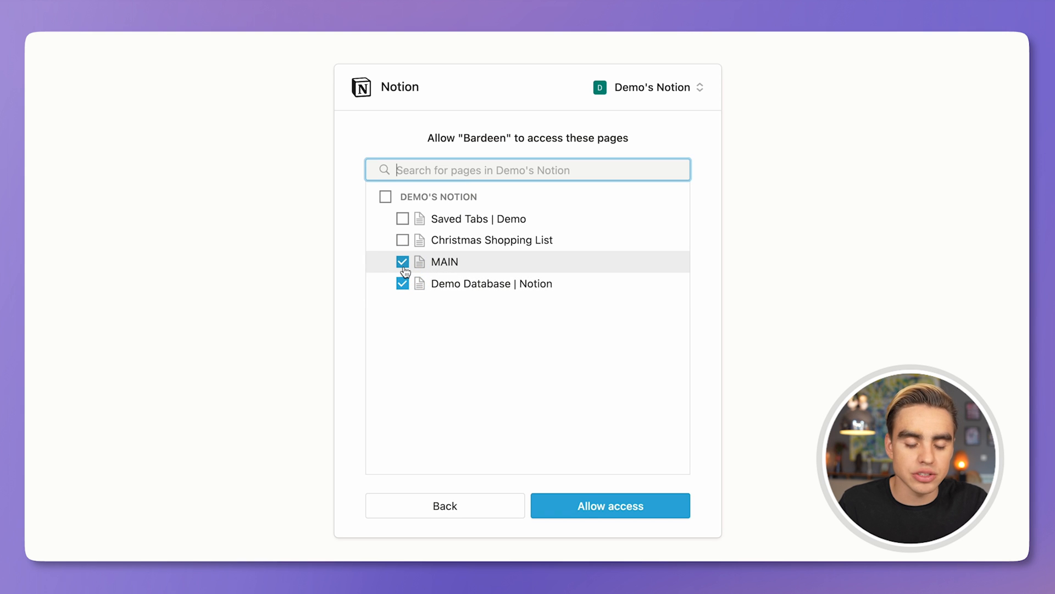
pyautogui.click(387, 196)
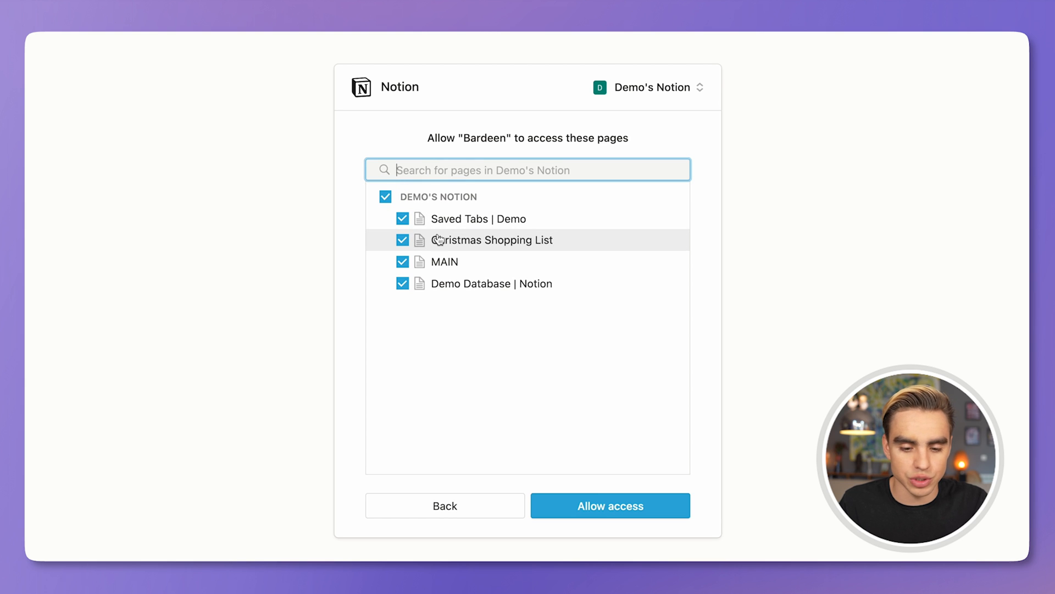
pyautogui.click(579, 505)
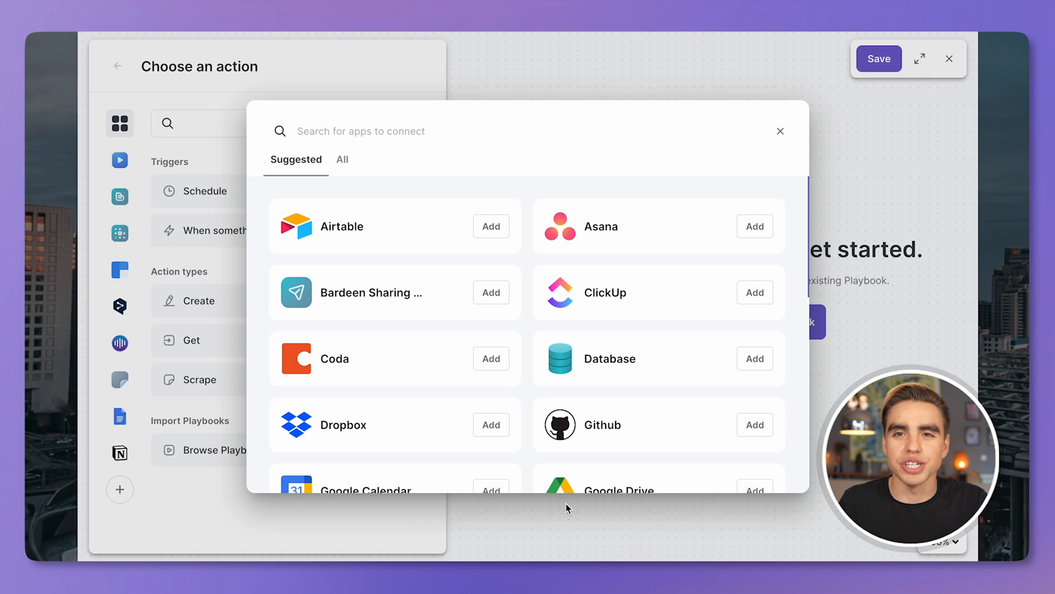
# Insert the Notion 'Add Notion Page In Database' action into the playbook
pyautogui.click(783, 131)
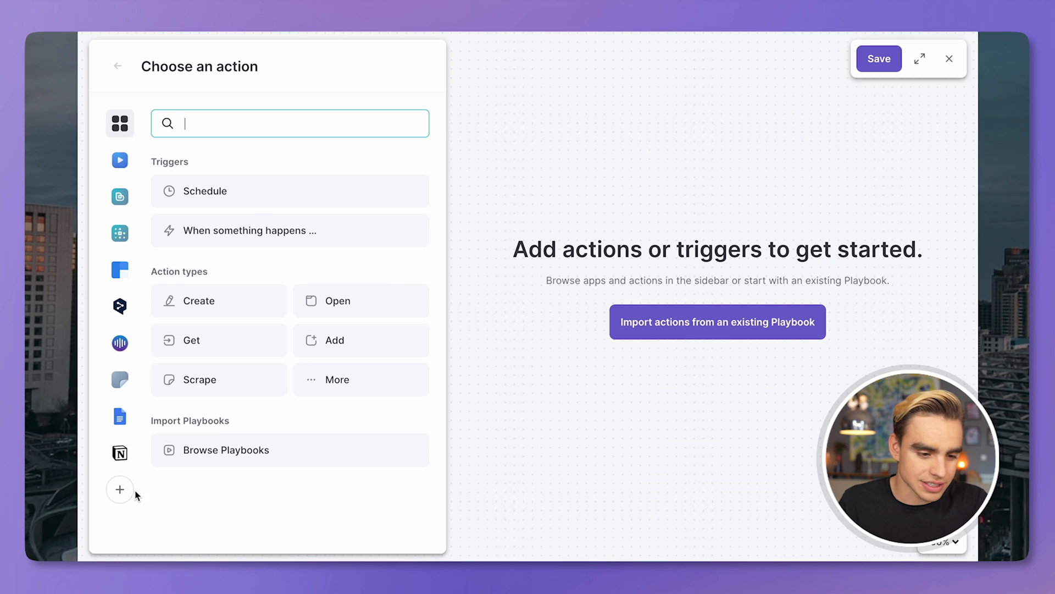
pyautogui.click(121, 454)
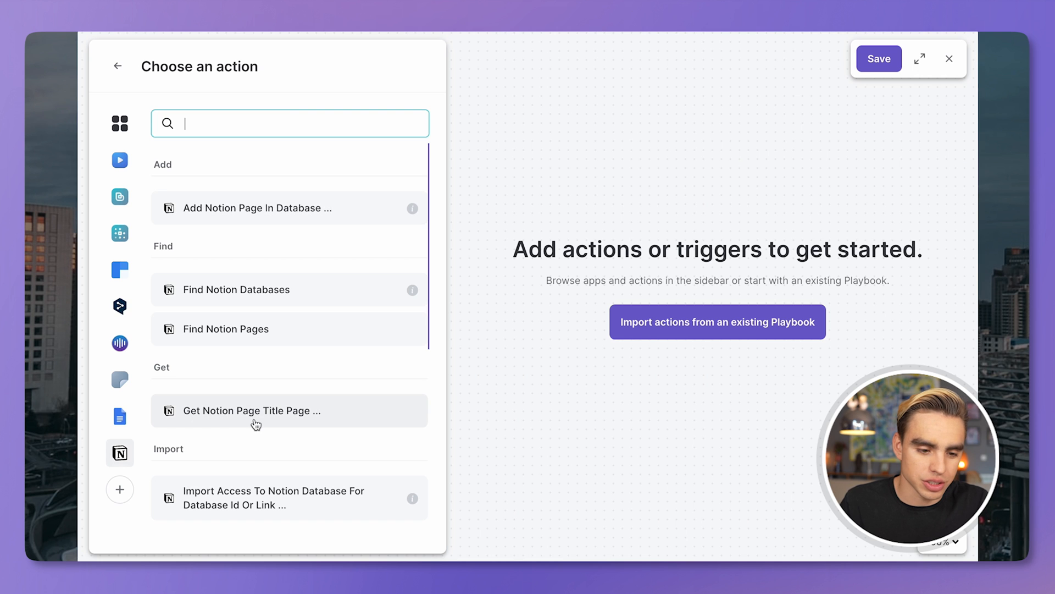
pyautogui.scroll(-1, 256, 424)
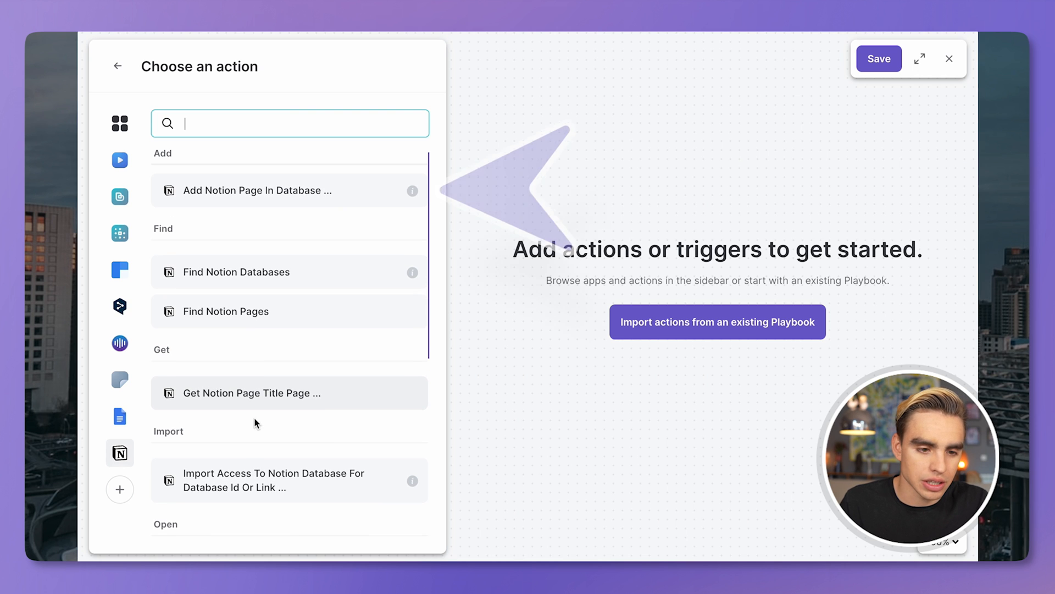
pyautogui.click(252, 202)
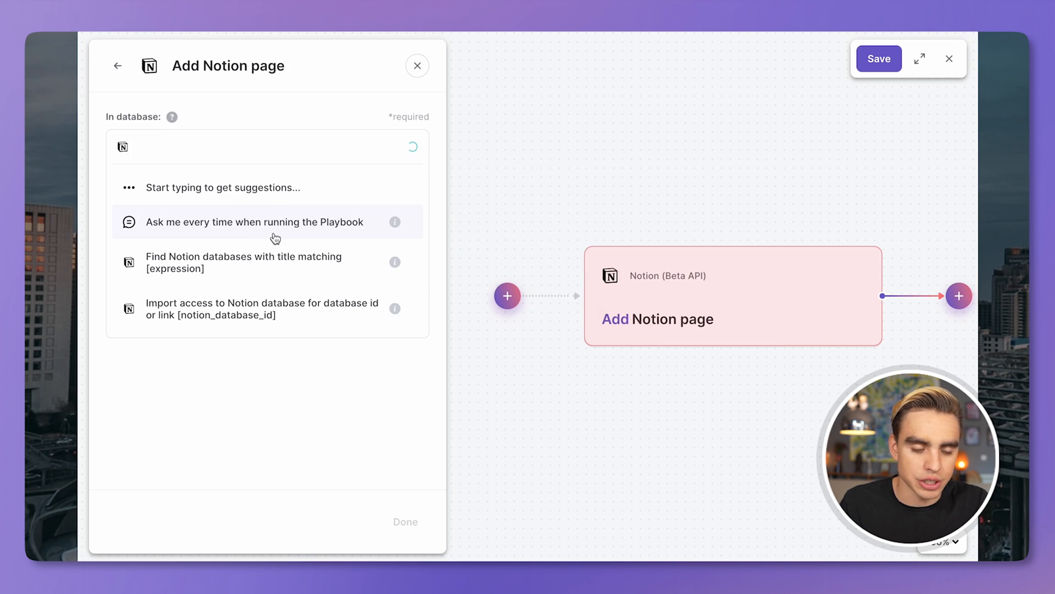
pyautogui.click(431, 398)
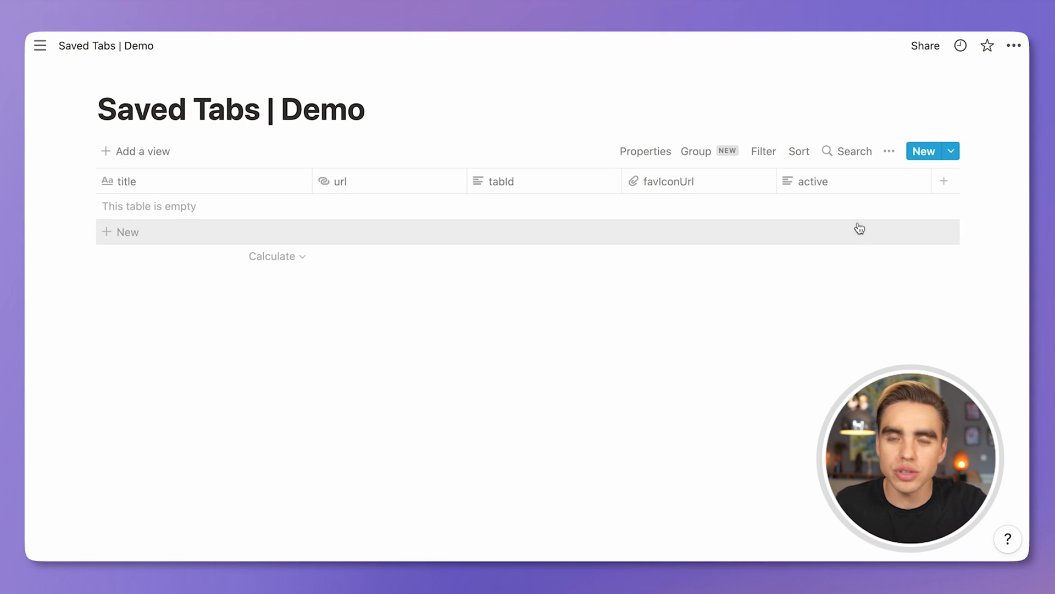
# Invite the Bardeen integration to Saved Tabs | Demo with edit access, then return to Bardeen
pyautogui.click(925, 46)
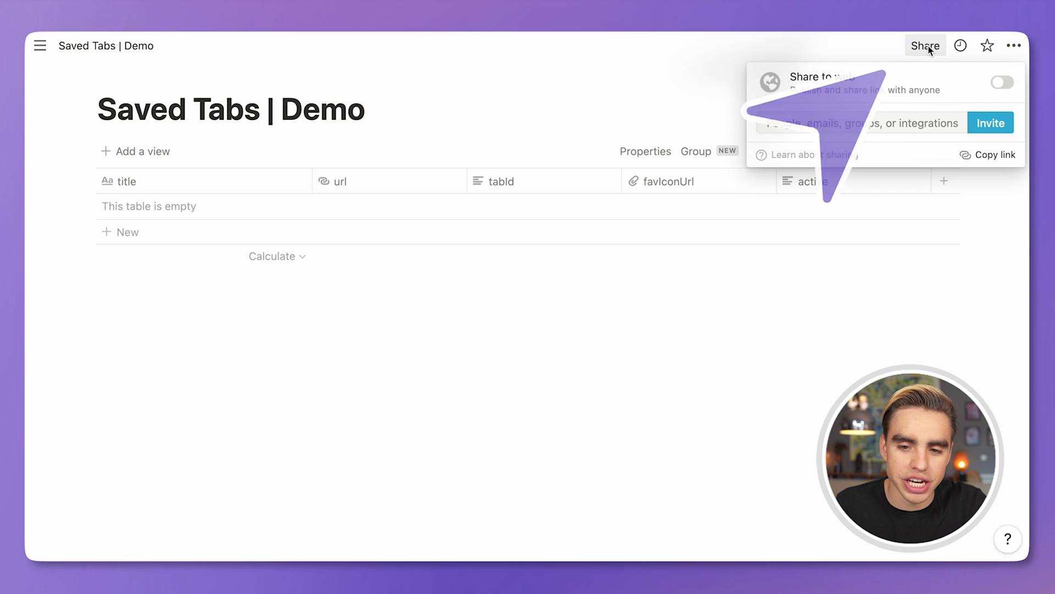
pyautogui.click(896, 122)
pyautogui.click(617, 173)
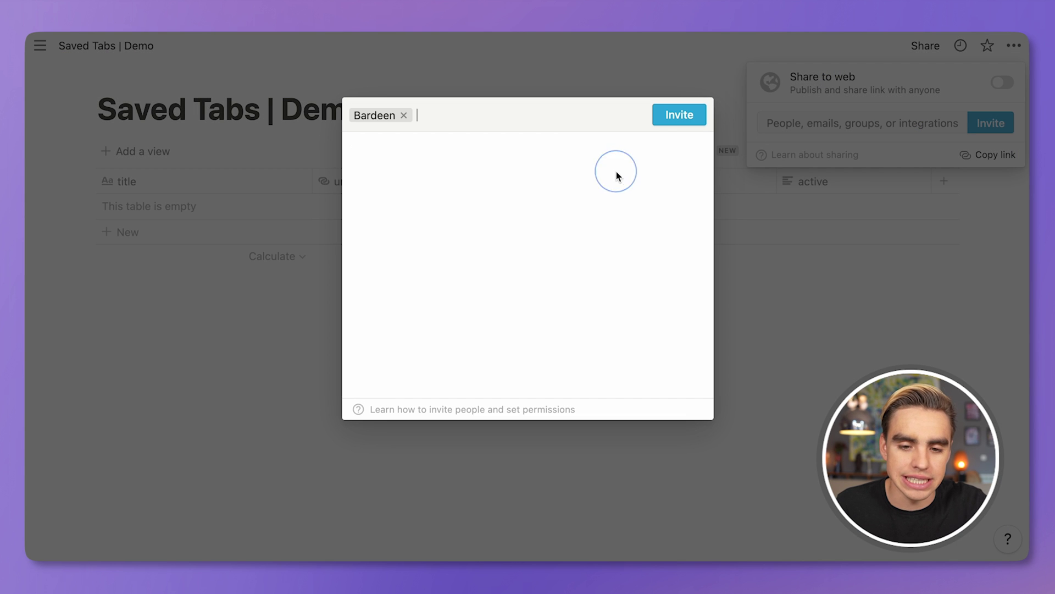
pyautogui.click(671, 120)
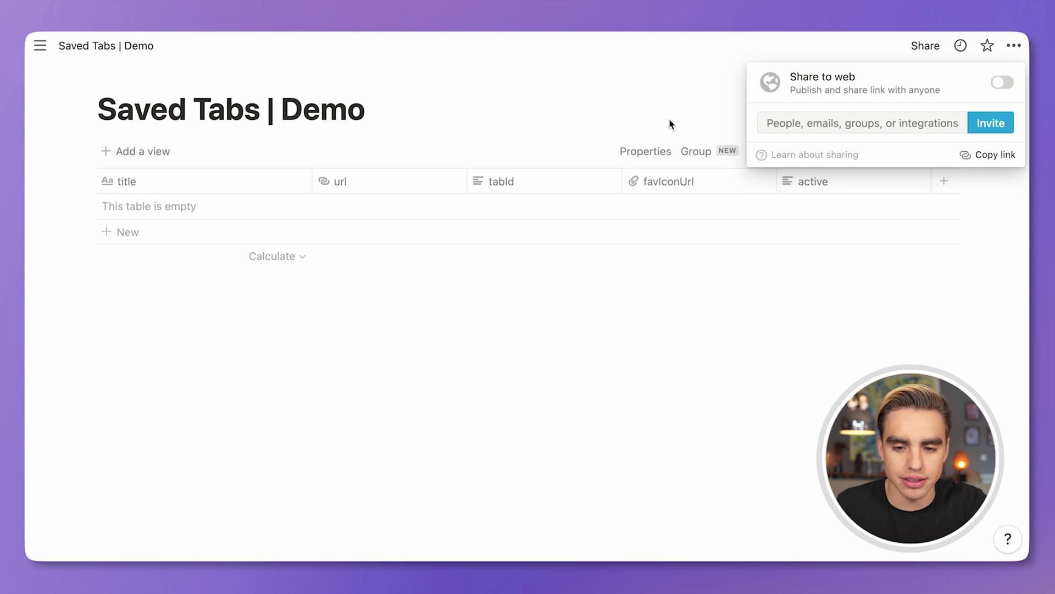
pyautogui.click(635, 284)
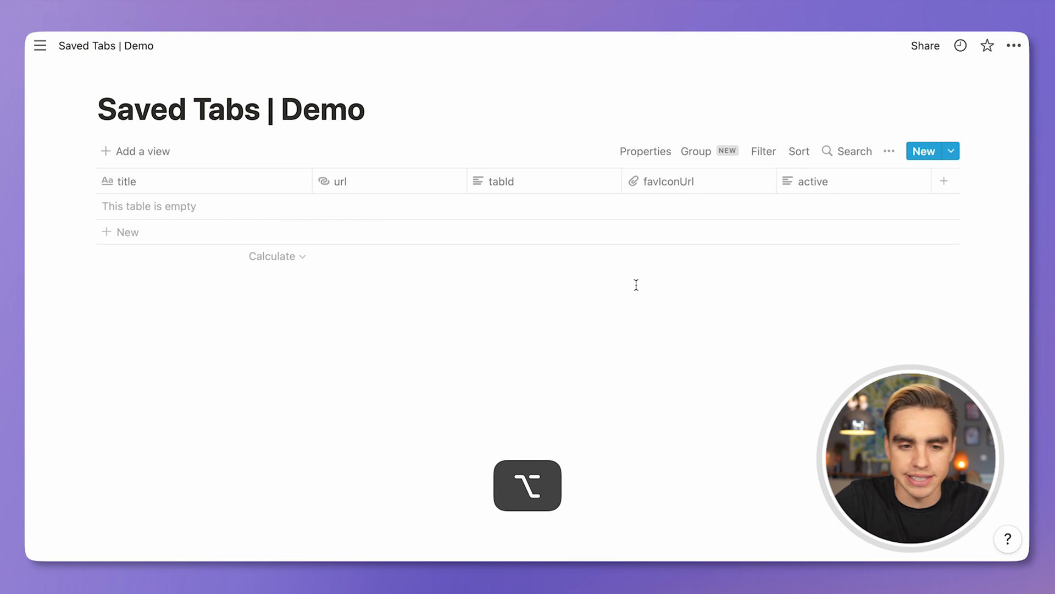
pyautogui.hotkey('alt', 'b')
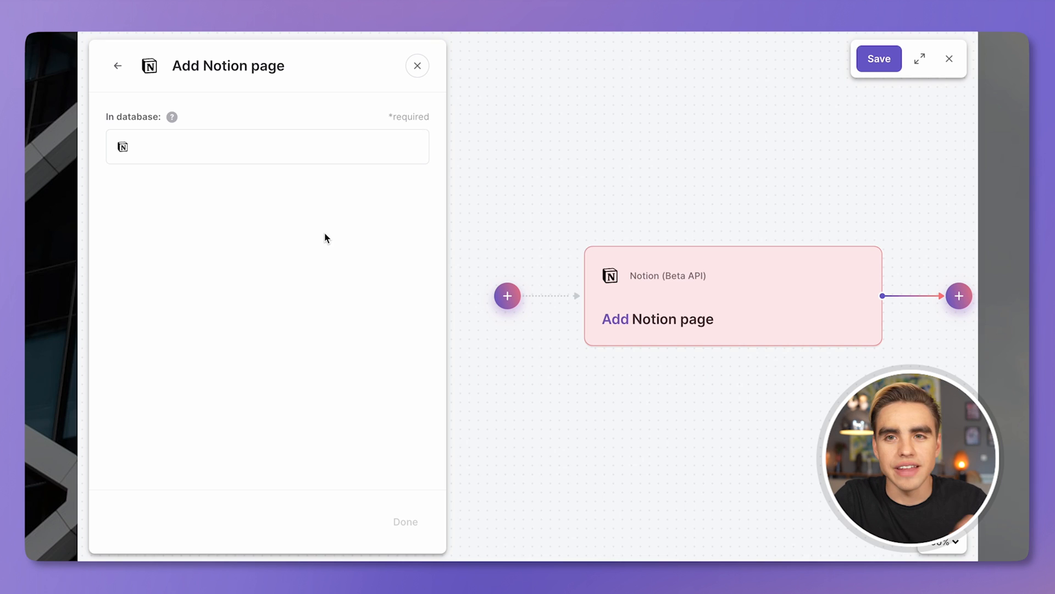
# Choose Saved Tabs | Demo as the target database for the Add Notion page action
pyautogui.click(277, 147)
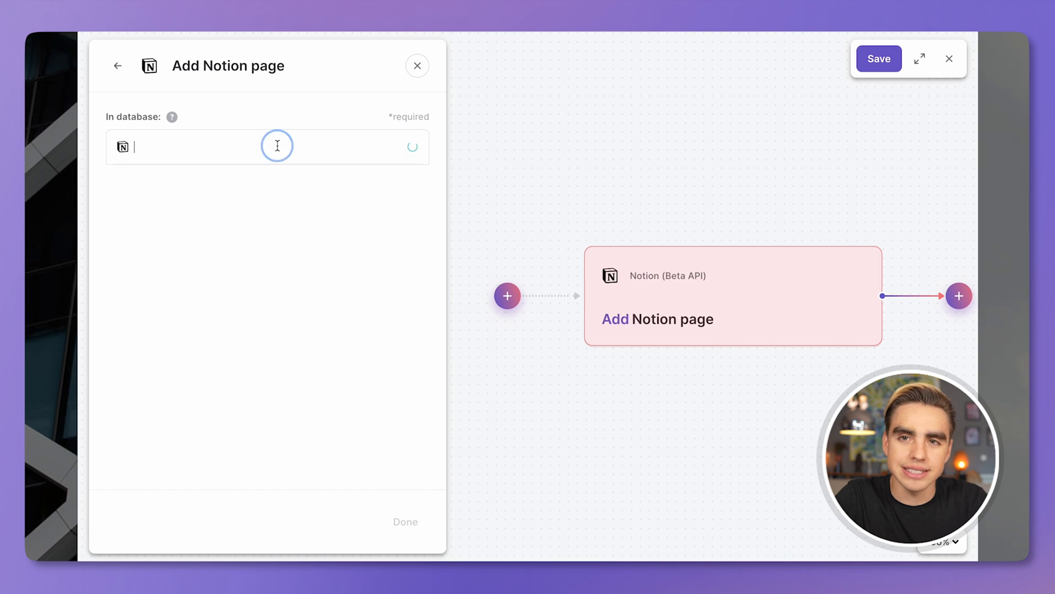
pyautogui.write('Saved')
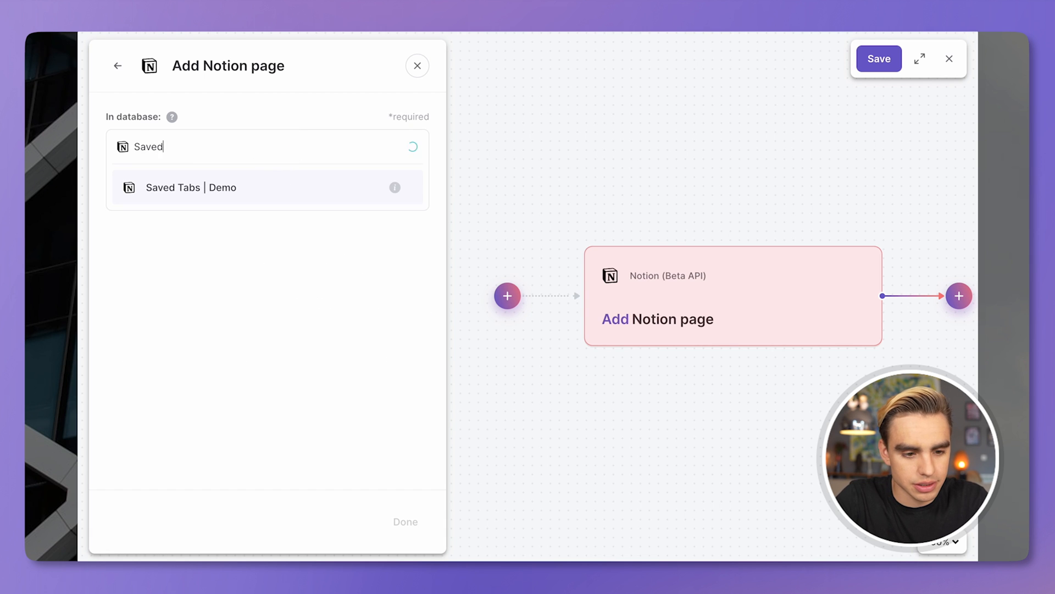
pyautogui.click(253, 188)
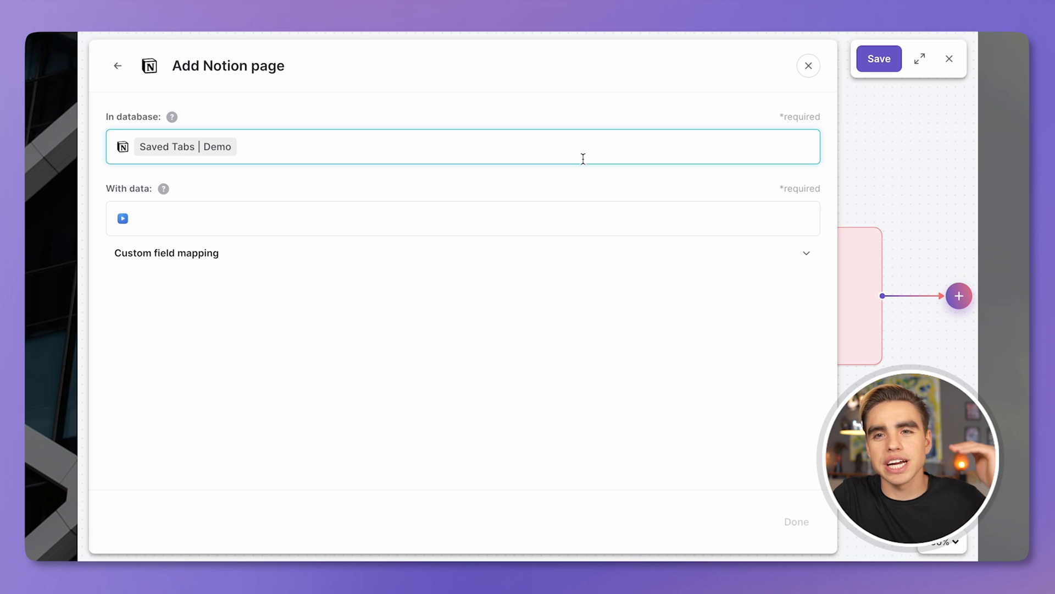